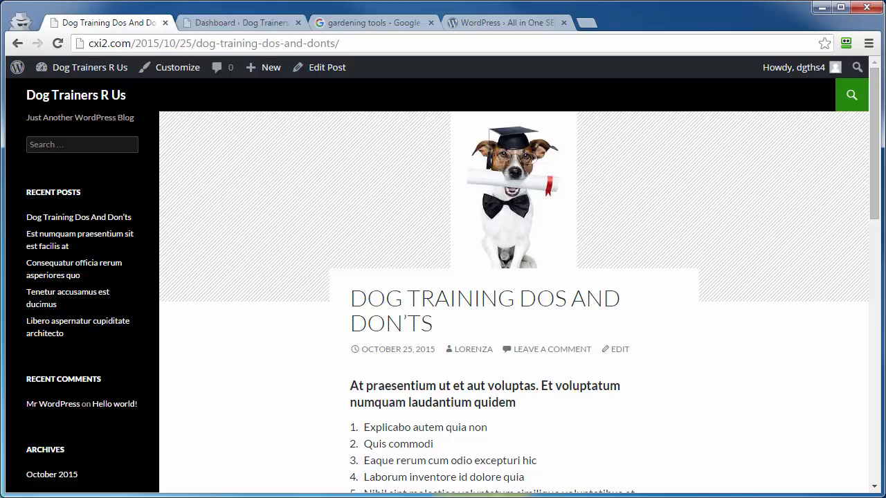
Find "all in one seo pack" among the plugins available to add, install and activate All in One SEO Pack, and dismiss its welcome notice
{"action": "left_click", "coordinate": [229, 25]}
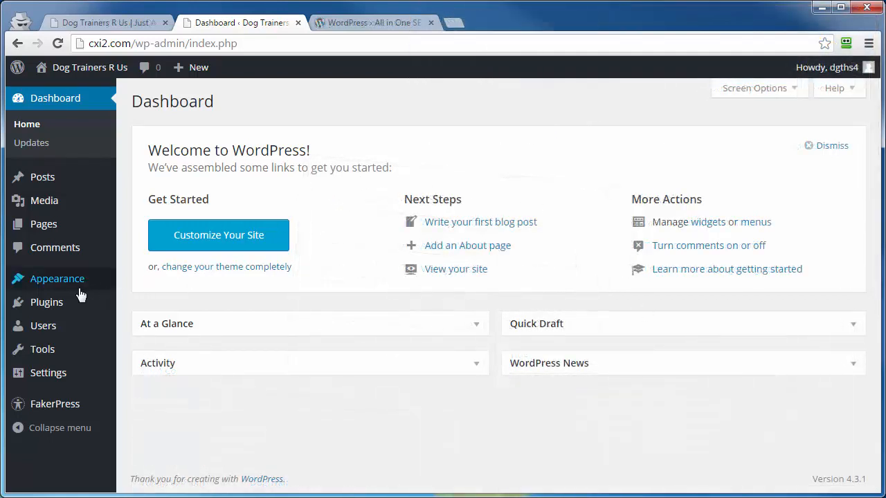
{"action": "mouse_move", "coordinate": [38, 311]}
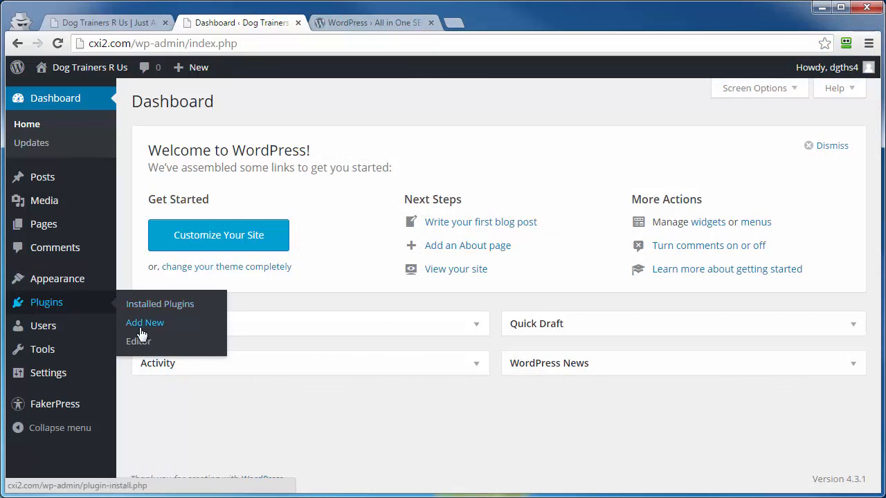
{"action": "left_click", "coordinate": [139, 326]}
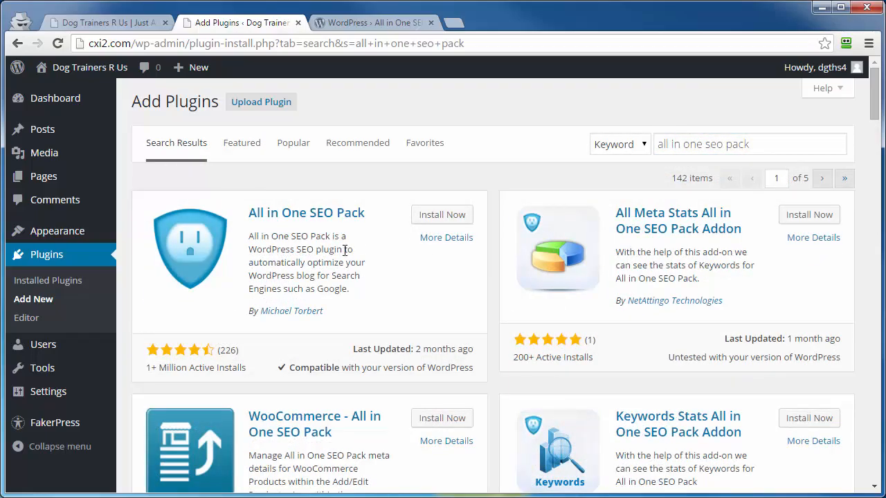
{"action": "left_click", "coordinate": [436, 219]}
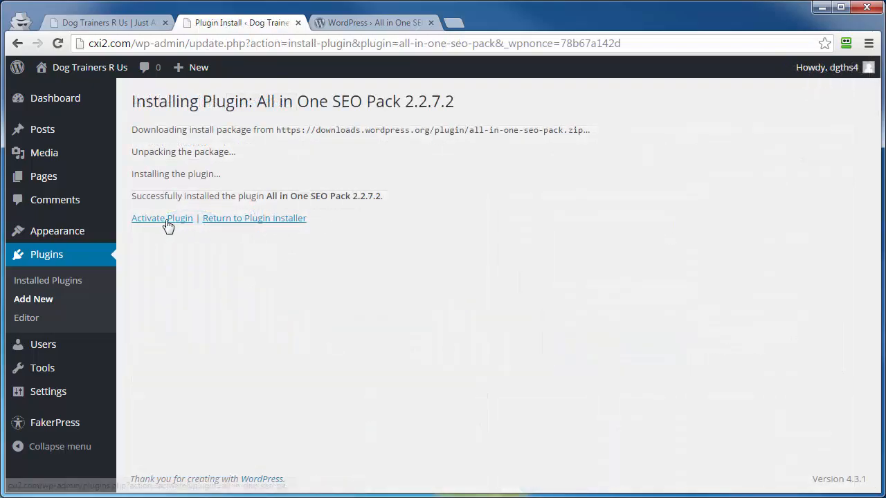
{"action": "left_click", "coordinate": [168, 222]}
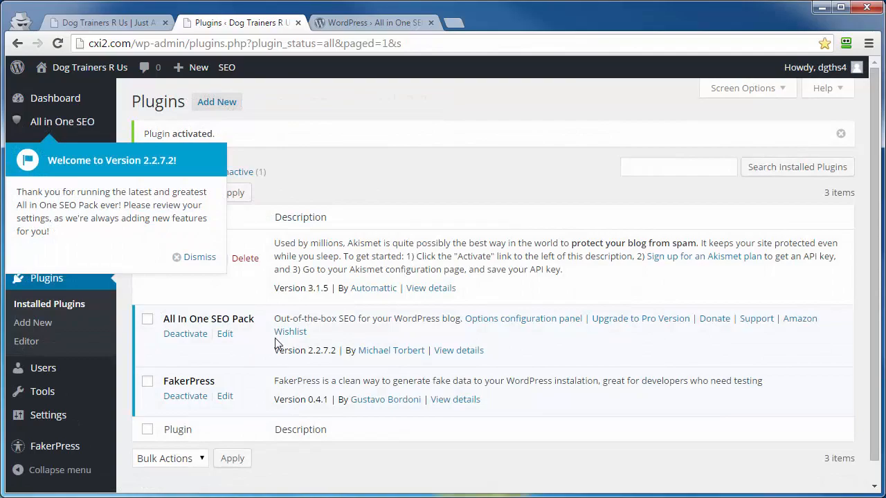
{"action": "left_click", "coordinate": [196, 261]}
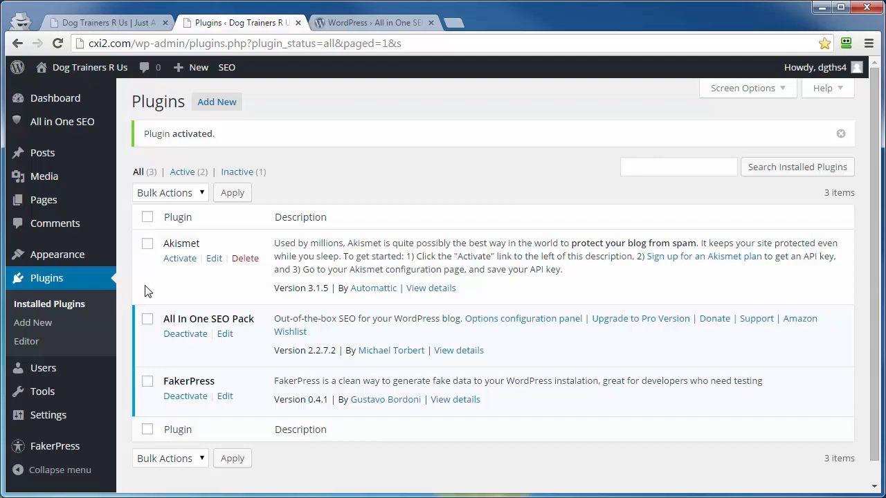
Open the General Settings of All in One SEO and dismiss the notice about new features
{"action": "mouse_move", "coordinate": [39, 126]}
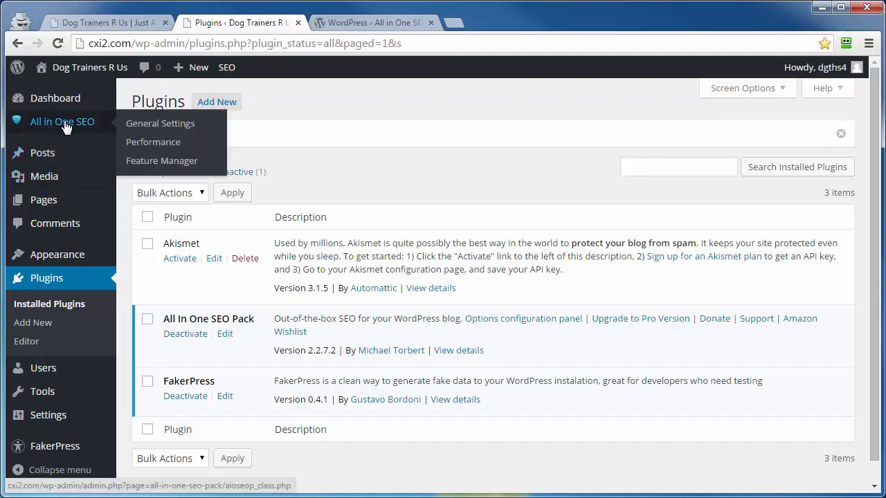
{"action": "left_click", "coordinate": [131, 126]}
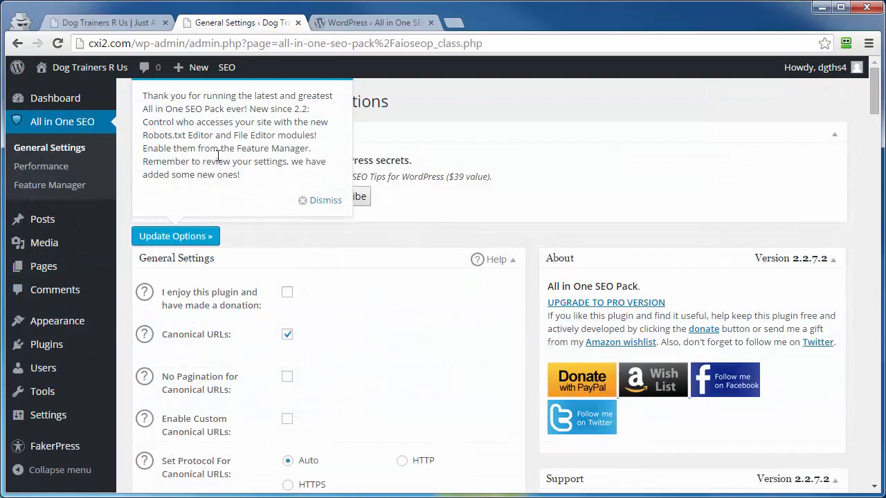
{"action": "left_click", "coordinate": [322, 201]}
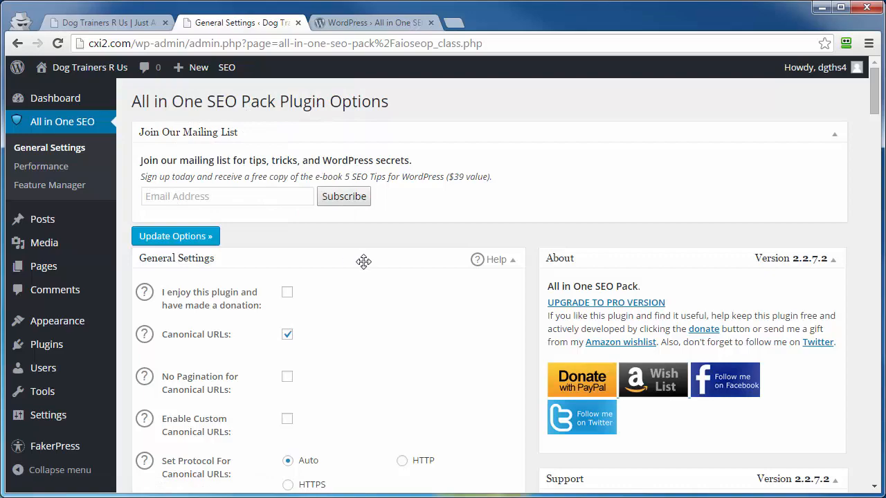
Show and hide the help text for the donation setting under General Settings
{"action": "scroll", "coordinate": [364, 263], "scroll_direction": "down", "scroll_amount": 2}
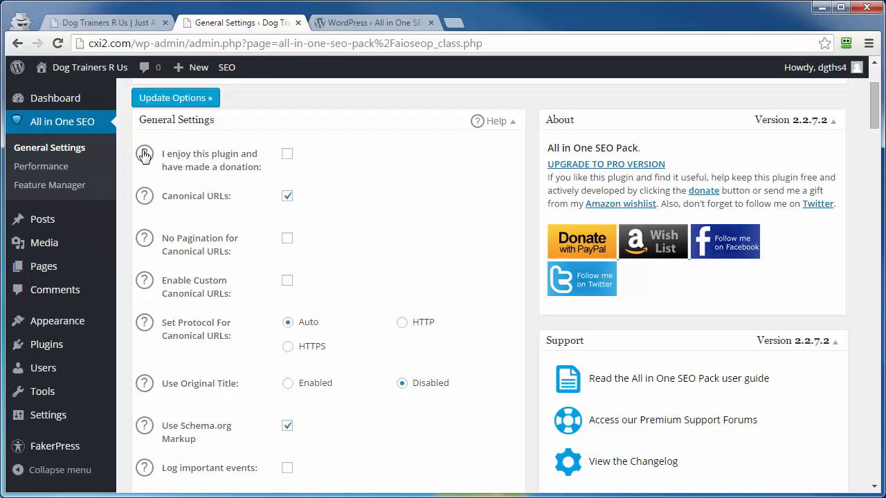
{"action": "left_click", "coordinate": [203, 169]}
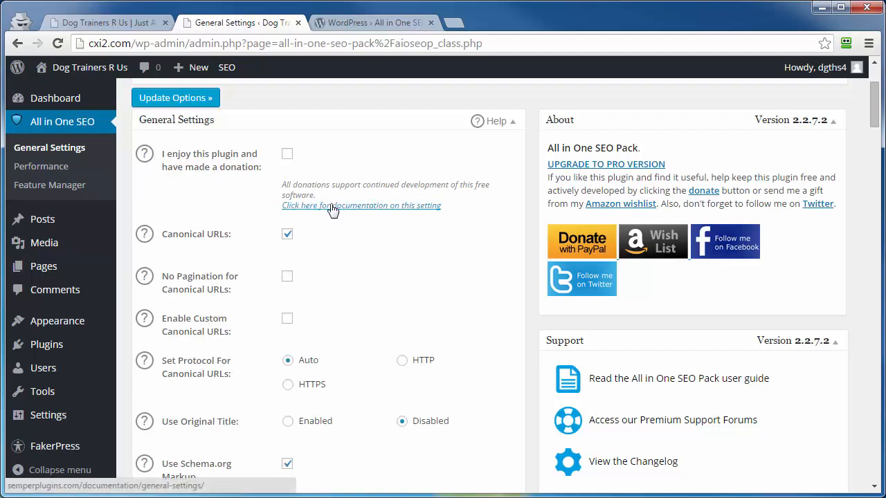
{"action": "left_click", "coordinate": [198, 168]}
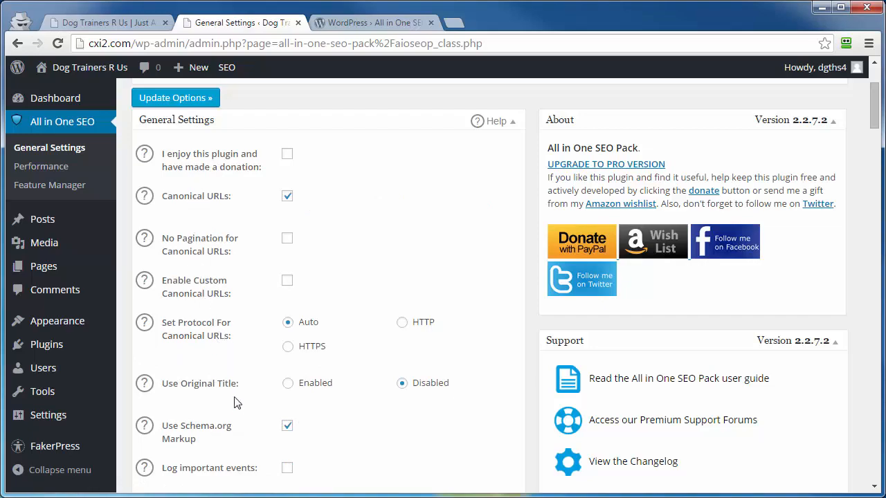
Review the plugin's Home Page, Keyword, Title and Display Settings
{"action": "scroll", "coordinate": [234, 403], "scroll_direction": "down", "scroll_amount": 6}
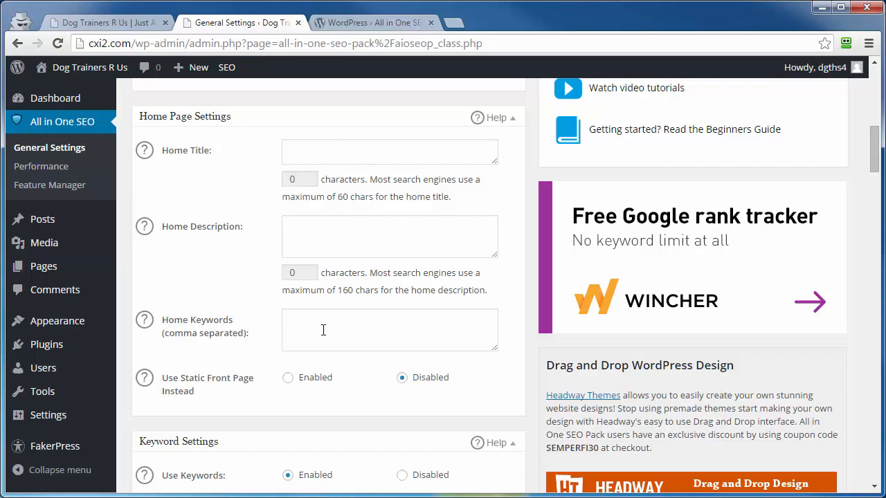
{"action": "scroll", "coordinate": [339, 326], "scroll_direction": "down", "scroll_amount": 2}
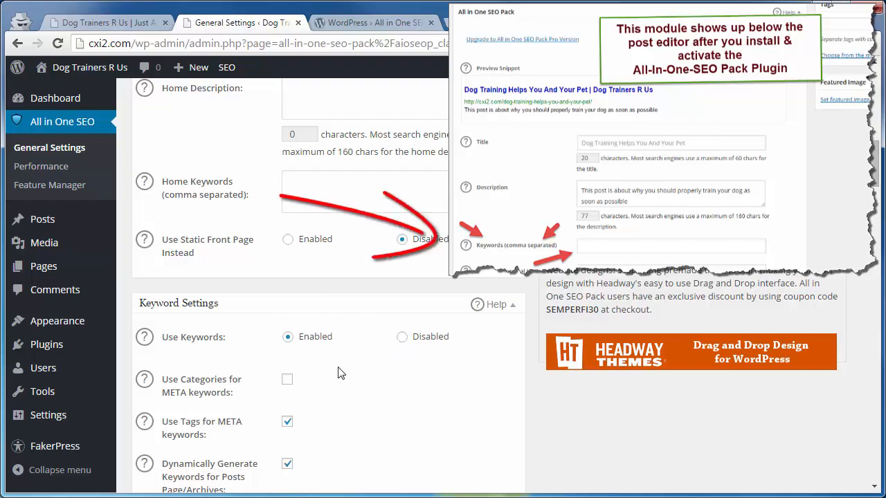
{"action": "scroll", "coordinate": [339, 376], "scroll_direction": "down", "scroll_amount": 2}
{"action": "scroll", "coordinate": [340, 377], "scroll_direction": "down", "scroll_amount": 4}
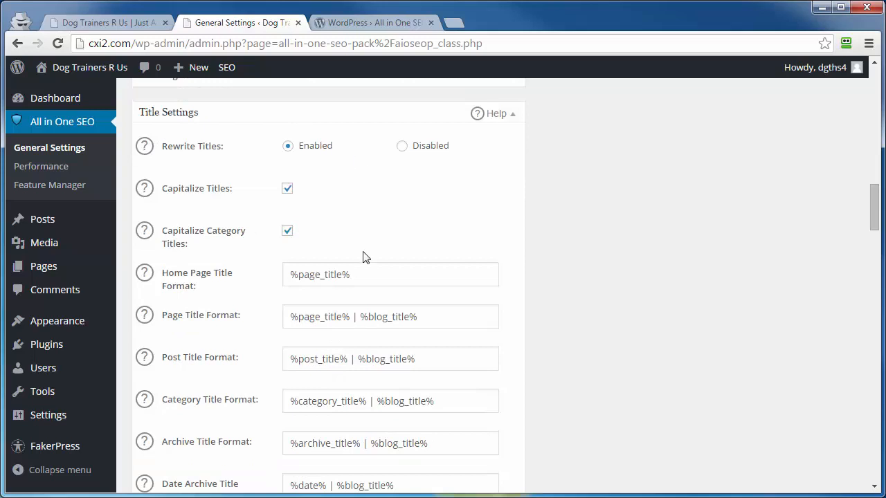
{"action": "scroll", "coordinate": [239, 242], "scroll_direction": "down", "scroll_amount": 4}
{"action": "scroll", "coordinate": [242, 277], "scroll_direction": "down", "scroll_amount": 7}
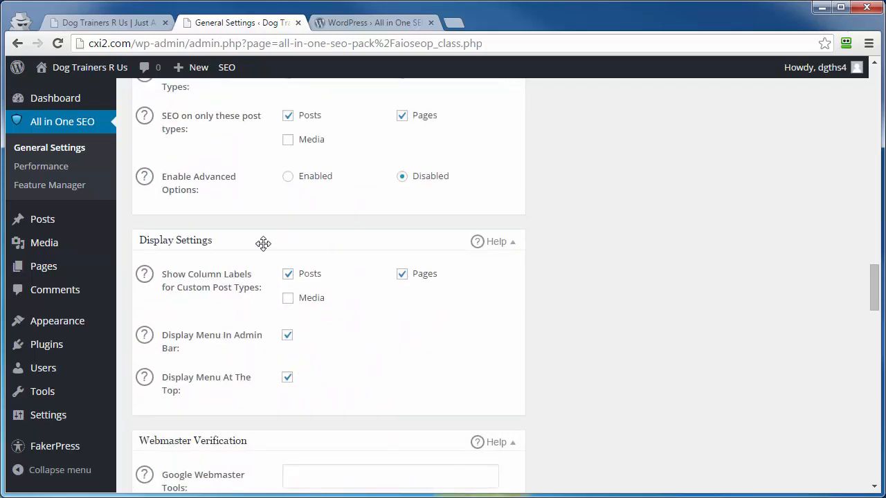
{"action": "scroll", "coordinate": [264, 243], "scroll_direction": "down", "scroll_amount": 1}
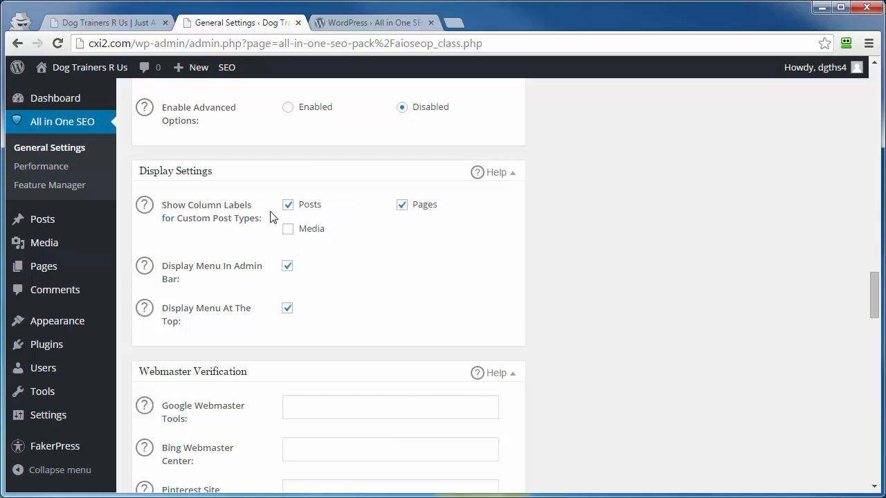
Disable Show Column Labels for Posts in the Display Settings, save the options, and check the columns in the posts list
{"action": "mouse_move", "coordinate": [39, 222]}
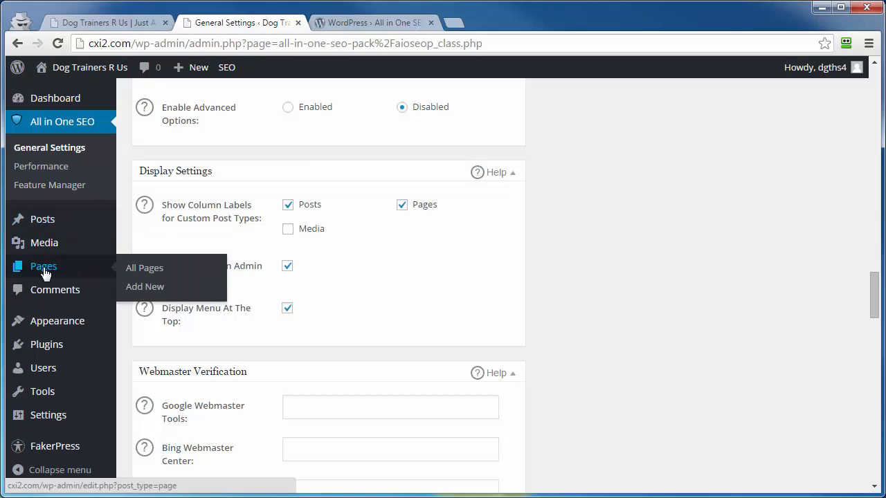
{"action": "left_click", "coordinate": [43, 220]}
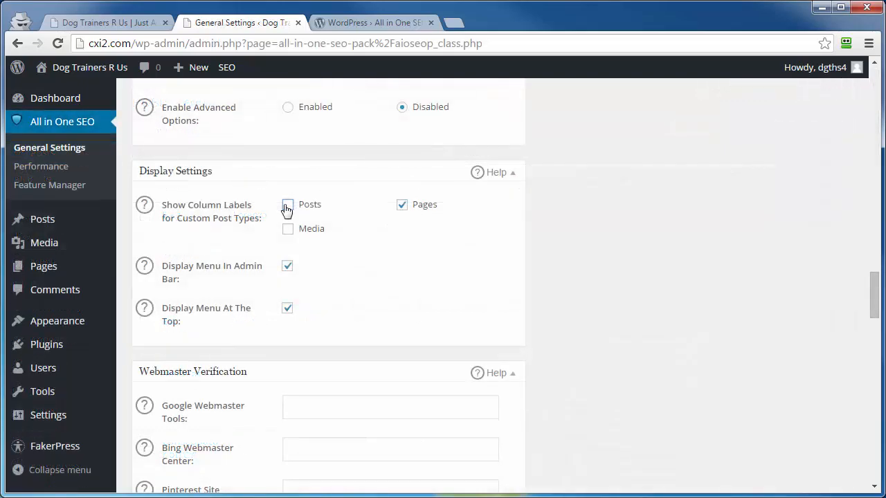
{"action": "scroll", "coordinate": [287, 210], "scroll_direction": "down", "scroll_amount": 20}
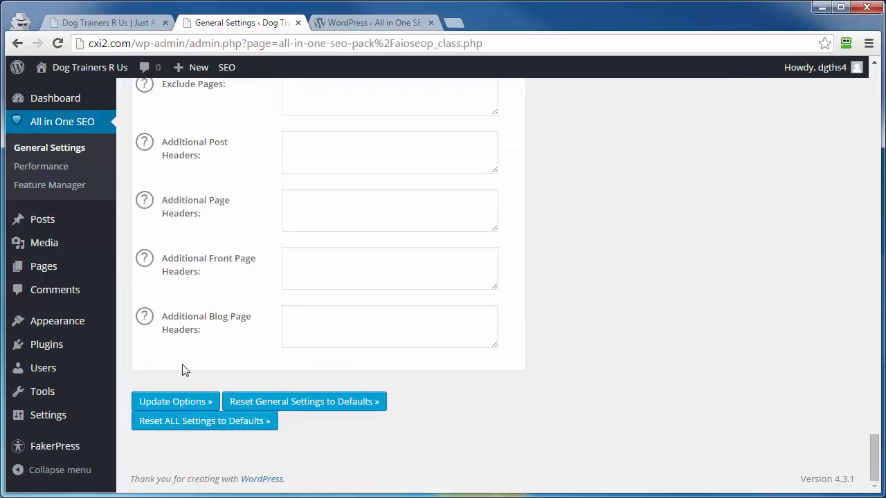
{"action": "left_click", "coordinate": [166, 403]}
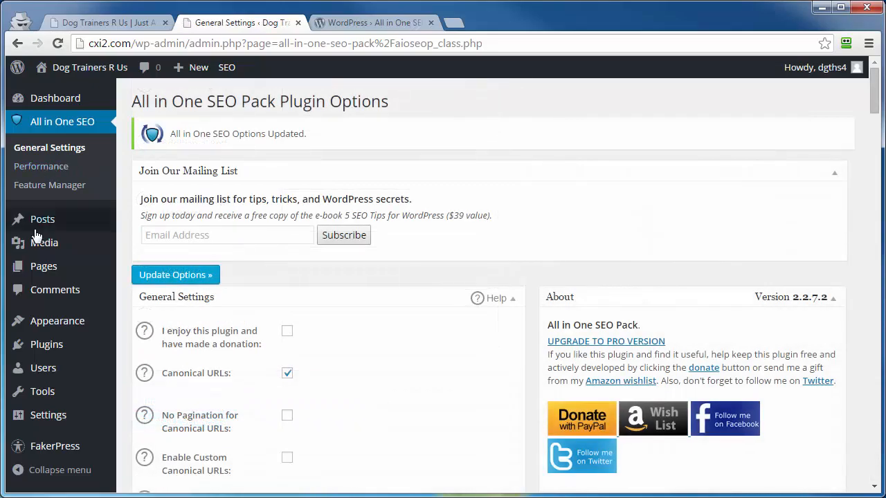
{"action": "left_click", "coordinate": [35, 222]}
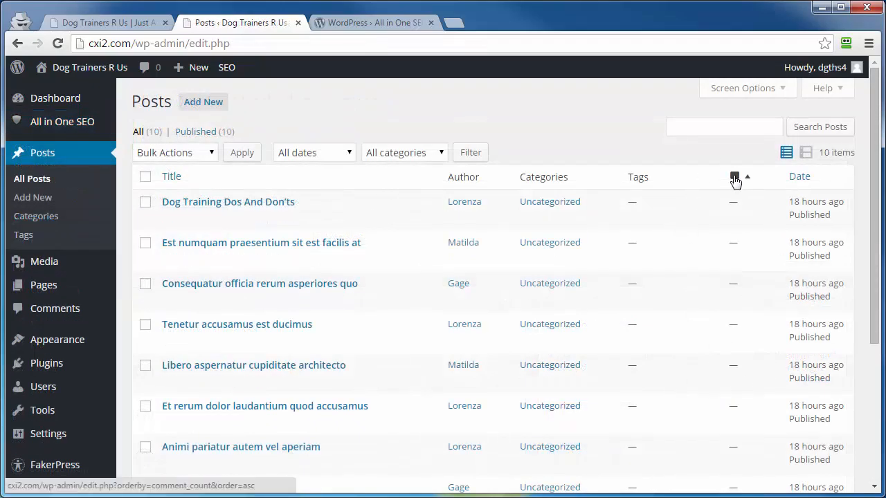
Re-enable Show Column Labels for Posts in the Display Settings of All in One SEO
{"action": "mouse_move", "coordinate": [38, 131]}
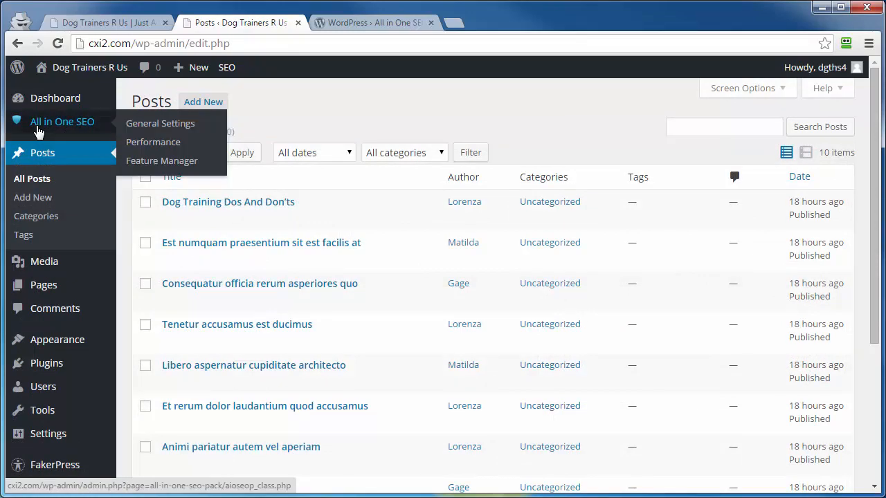
{"action": "left_click", "coordinate": [148, 123]}
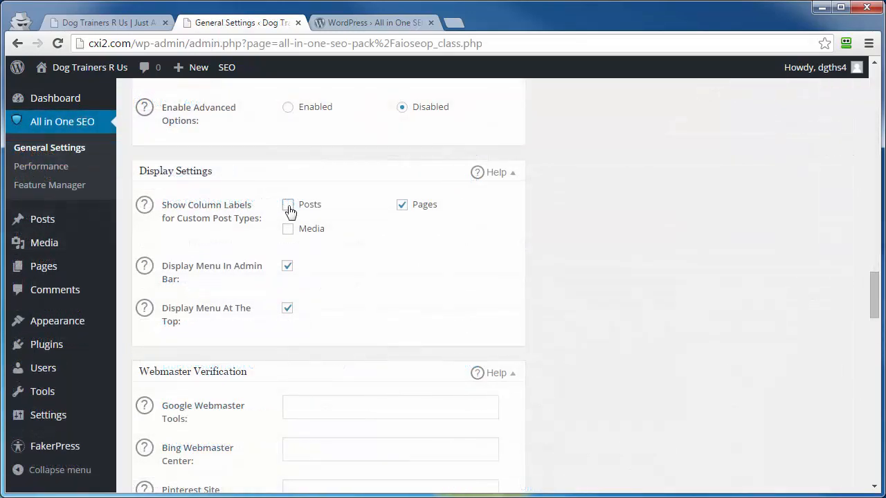
{"action": "left_click", "coordinate": [287, 205]}
Examine the Webmaster Verification section, showing and hiding the help text for Bing Webmaster Center
{"action": "scroll", "coordinate": [196, 249], "scroll_direction": "down", "scroll_amount": 3}
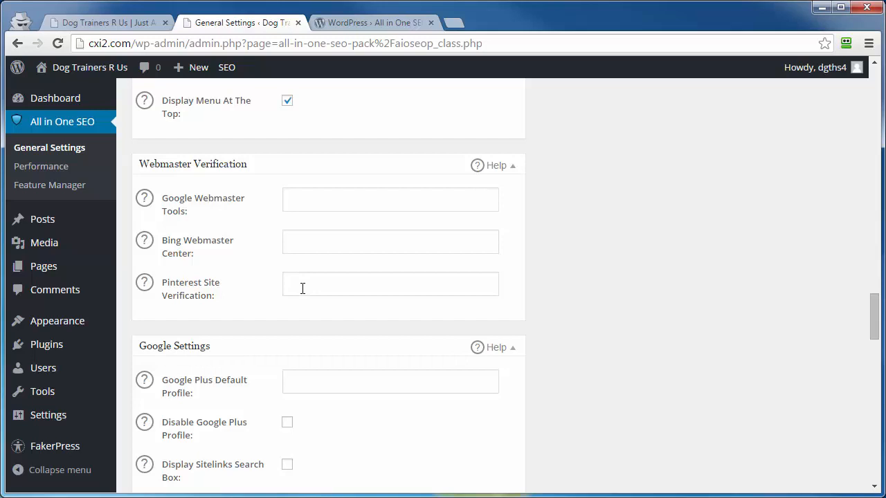
{"action": "left_click", "coordinate": [179, 249]}
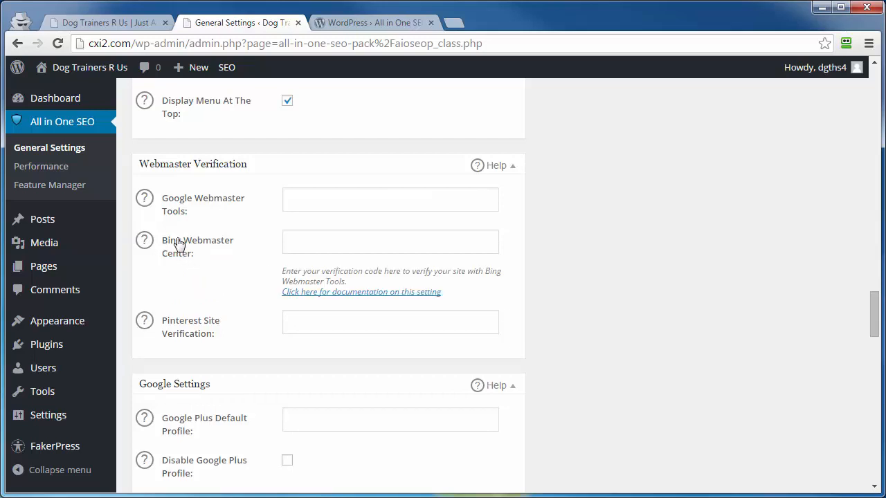
{"action": "left_click", "coordinate": [194, 242]}
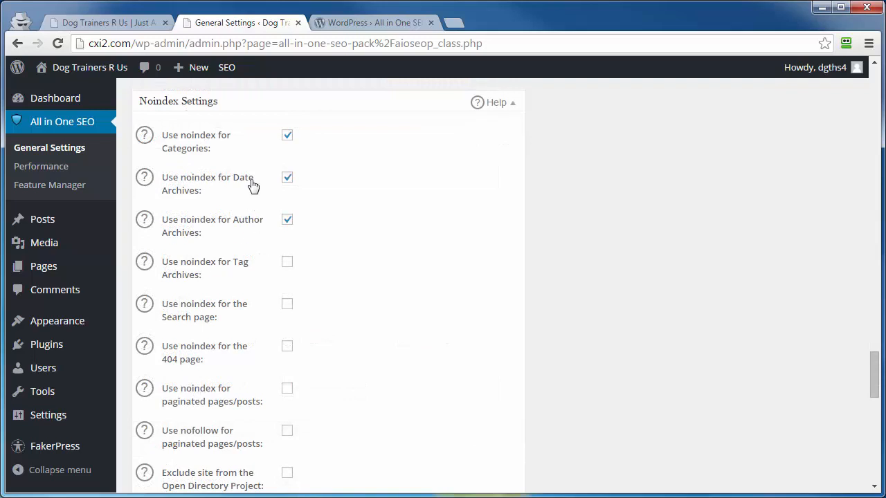
Review the Noindex and Advanced Settings and save the plugin's options
{"action": "scroll", "coordinate": [214, 197], "scroll_direction": "down", "scroll_amount": 5}
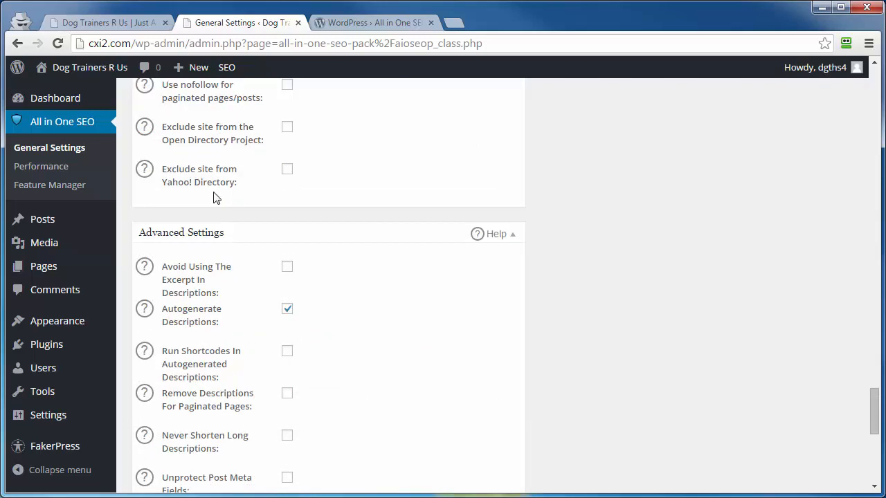
{"action": "scroll", "coordinate": [214, 202], "scroll_direction": "up", "scroll_amount": 5}
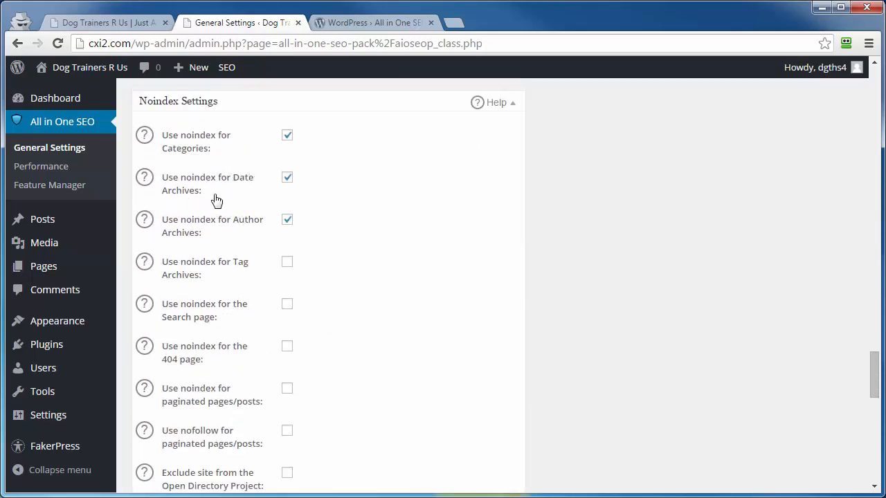
{"action": "scroll", "coordinate": [209, 197], "scroll_direction": "down", "scroll_amount": 15}
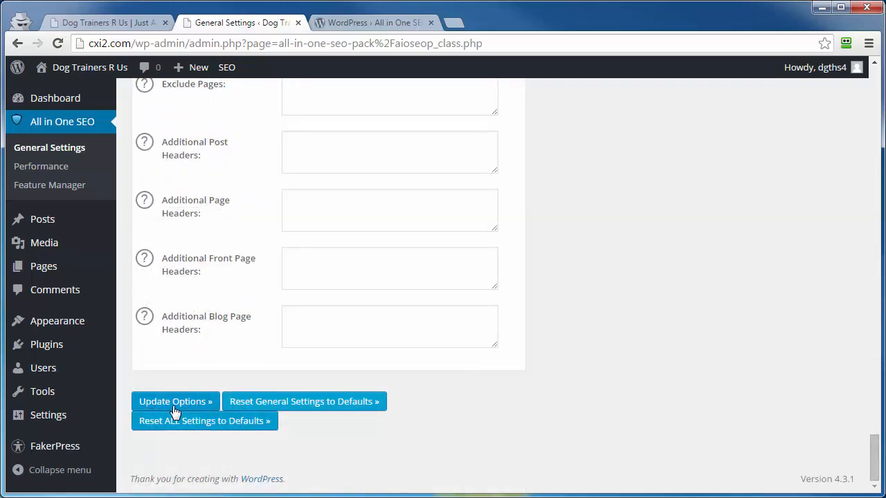
{"action": "left_click", "coordinate": [178, 410]}
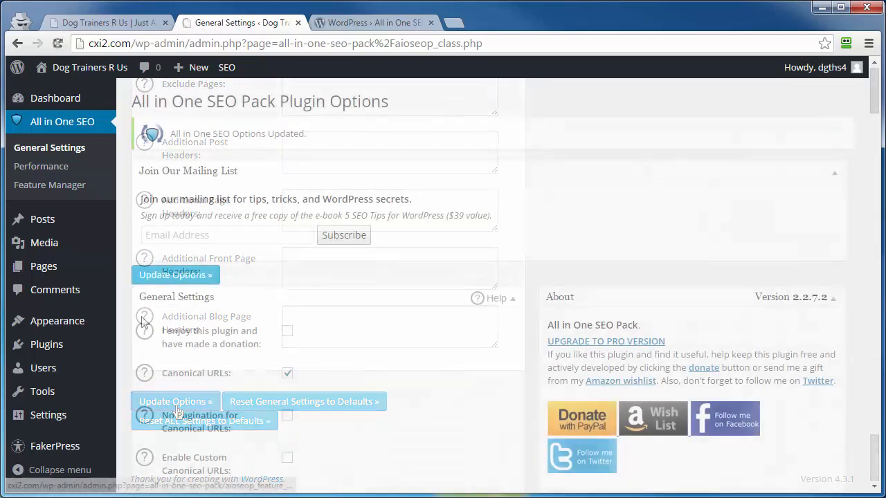
Open the Feature Manager of All in One SEO and review the modules that can be activated
{"action": "left_click", "coordinate": [25, 188]}
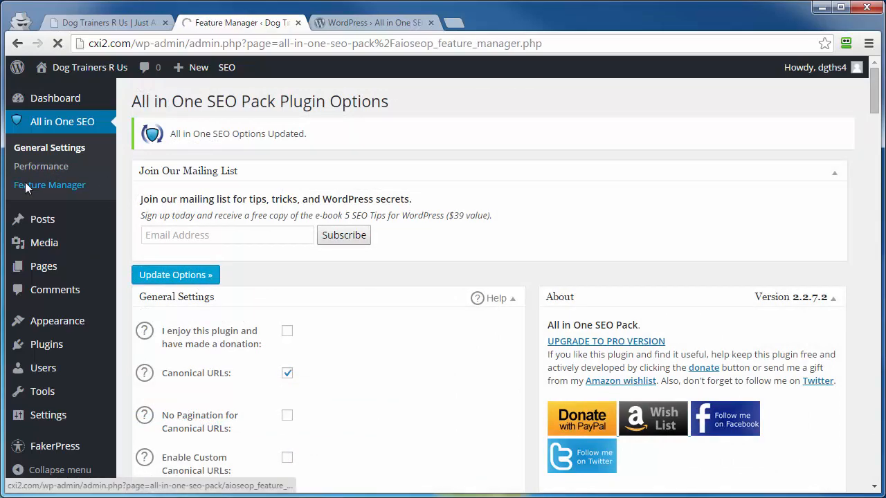
{"action": "scroll", "coordinate": [158, 236], "scroll_direction": "down", "scroll_amount": 2}
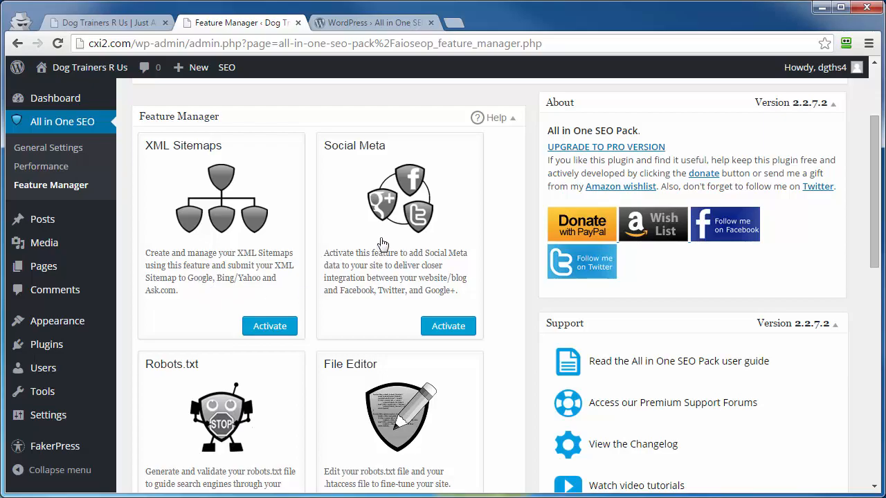
{"action": "scroll", "coordinate": [370, 284], "scroll_direction": "down", "scroll_amount": 3}
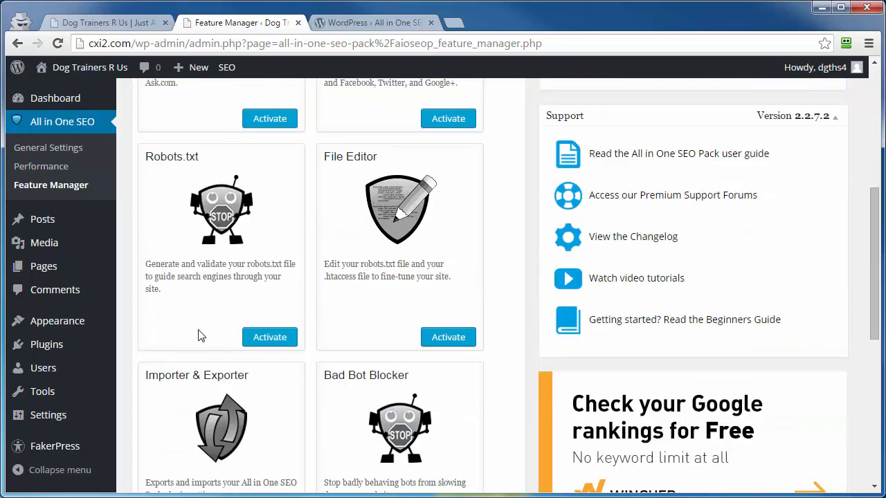
{"action": "scroll", "coordinate": [330, 387], "scroll_direction": "down", "scroll_amount": 2}
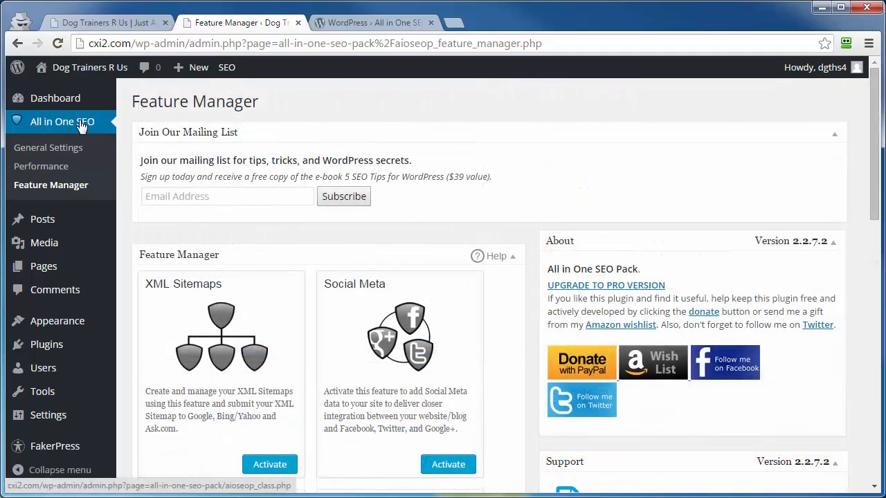
Add and publish a post titled "Dog Training Helps You And Your Pet" and go to its All in One SEO Pack section
{"action": "mouse_move", "coordinate": [36, 225]}
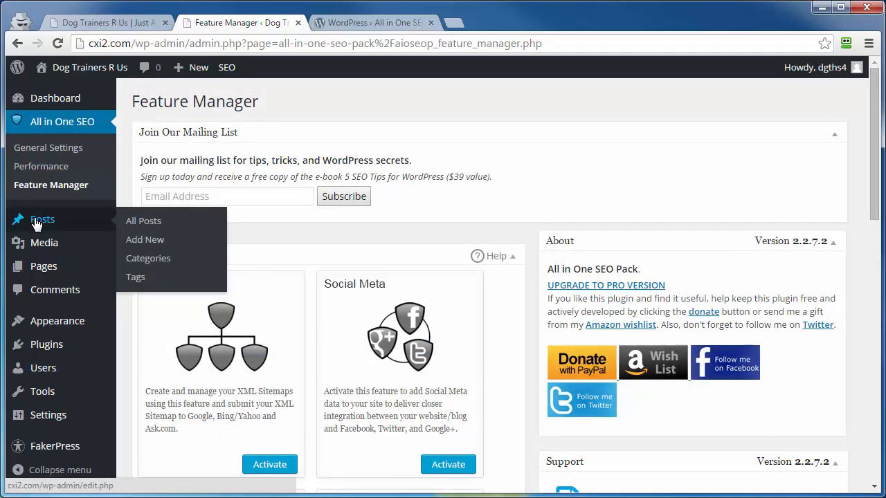
{"action": "left_click", "coordinate": [145, 240]}
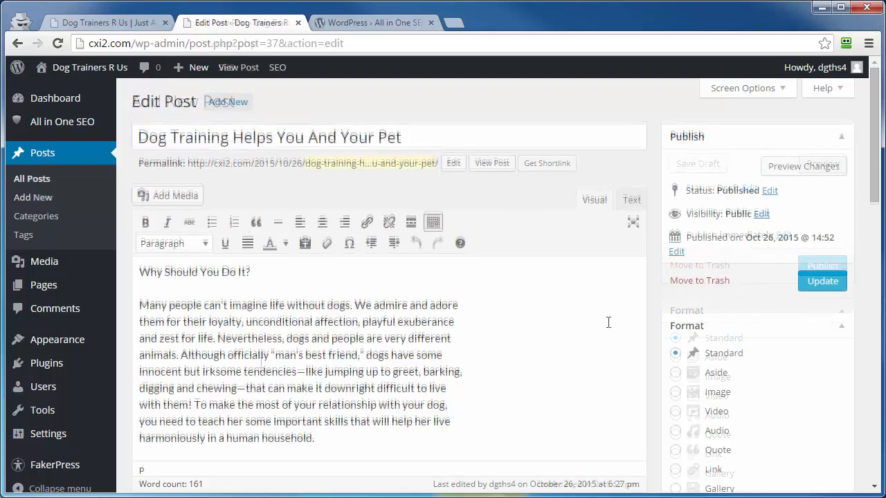
{"action": "scroll", "coordinate": [607, 322], "scroll_direction": "down", "scroll_amount": 5}
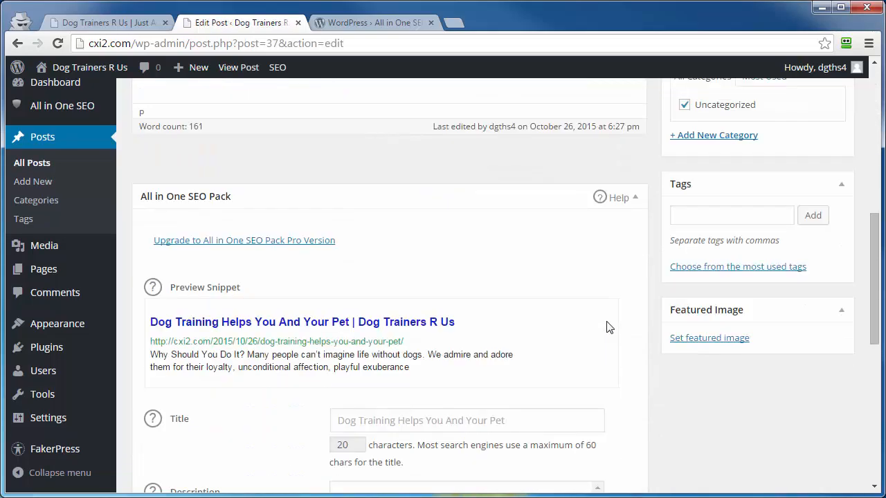
{"action": "scroll", "coordinate": [607, 327], "scroll_direction": "down", "scroll_amount": 1}
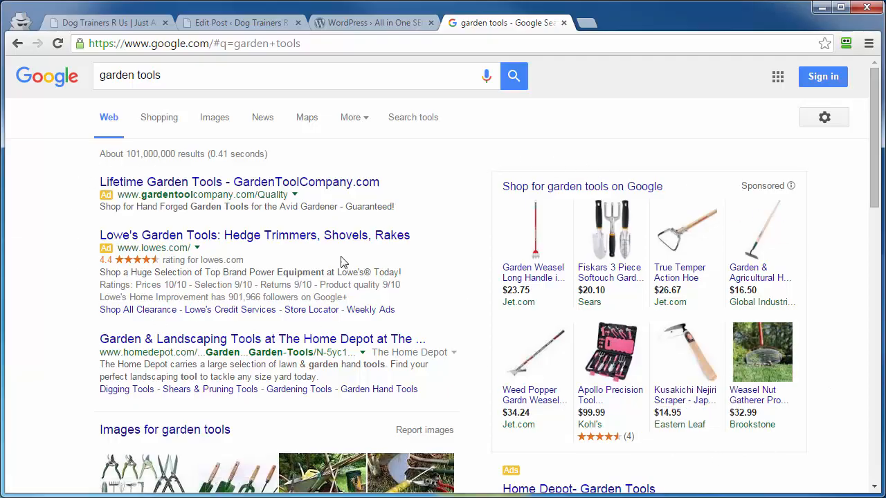
Examine the Google results for "garden tools" and compare them with the post's preview snippet and title
{"action": "scroll", "coordinate": [309, 257], "scroll_direction": "down", "scroll_amount": 3}
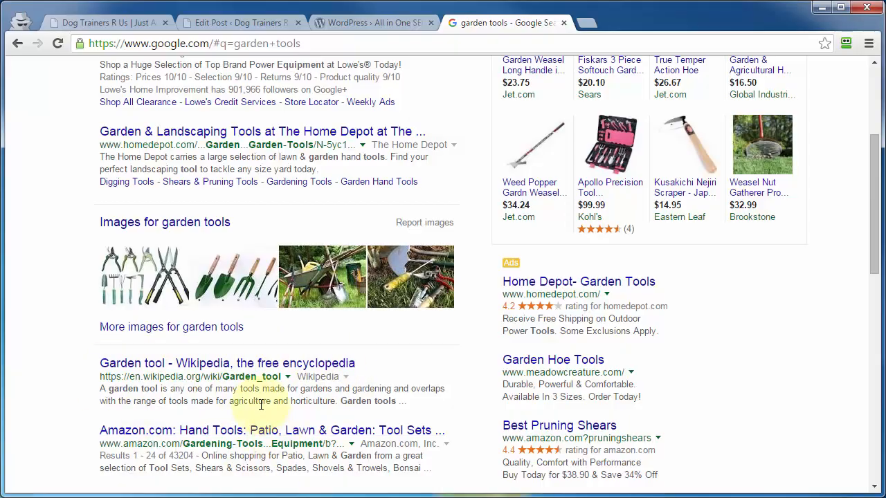
{"action": "left_click", "coordinate": [229, 22]}
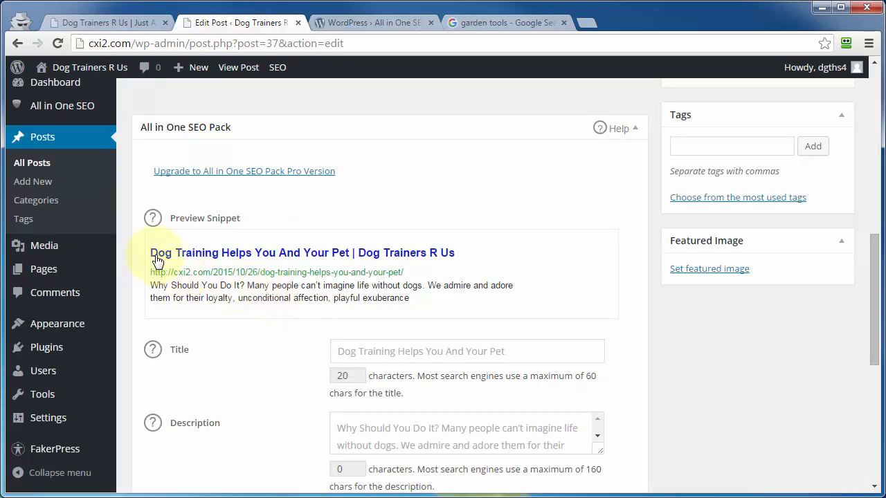
{"action": "scroll", "coordinate": [729, 363], "scroll_direction": "up", "scroll_amount": 10}
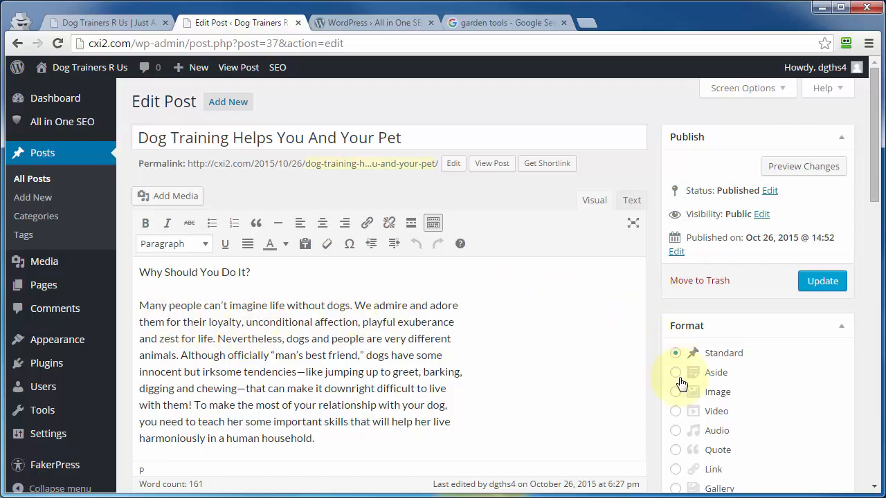
Enter "Dog Training Tips" as the post's title in the All in One SEO Pack section
{"action": "scroll", "coordinate": [675, 387], "scroll_direction": "down", "scroll_amount": 5}
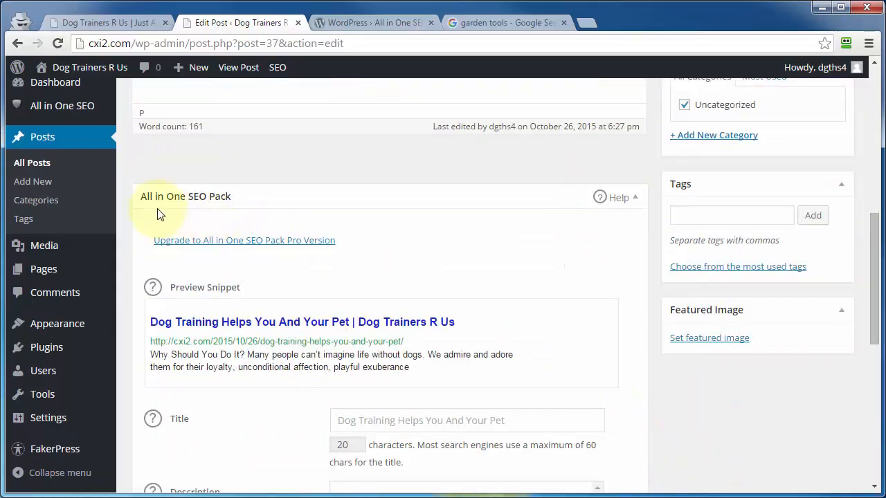
{"action": "scroll", "coordinate": [516, 263], "scroll_direction": "down", "scroll_amount": 2}
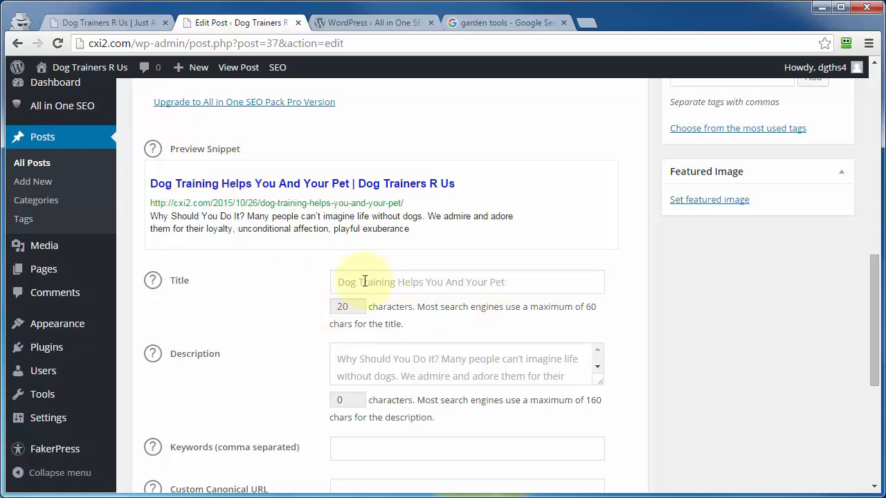
{"action": "left_click", "coordinate": [413, 285]}
{"action": "type", "text": "Dog Training Tips"}
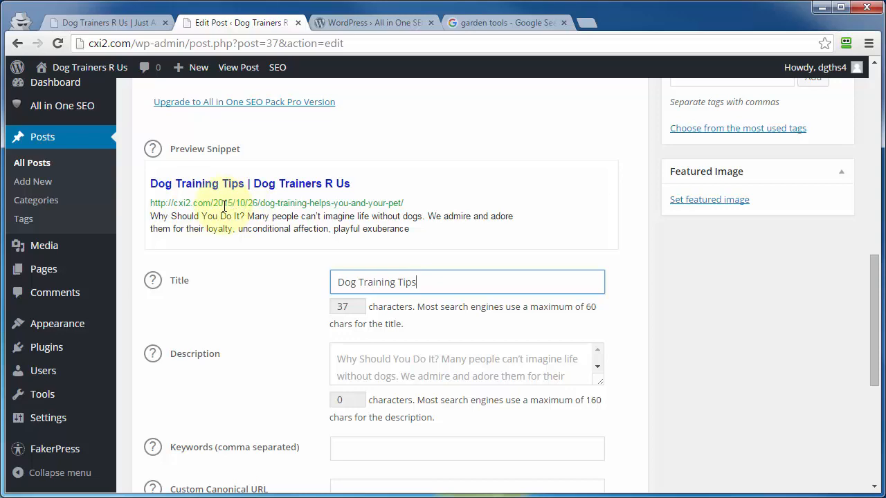
Open the Permalink Settings in a new tab, set the URL structure to Post name, and save the changes
{"action": "scroll", "coordinate": [239, 366], "scroll_direction": "up", "scroll_amount": 15}
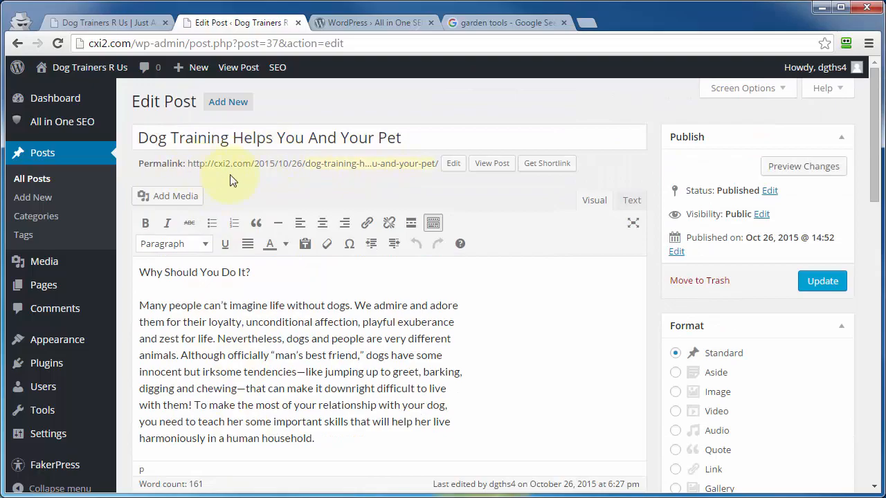
{"action": "scroll", "coordinate": [270, 183], "scroll_direction": "down", "scroll_amount": 4}
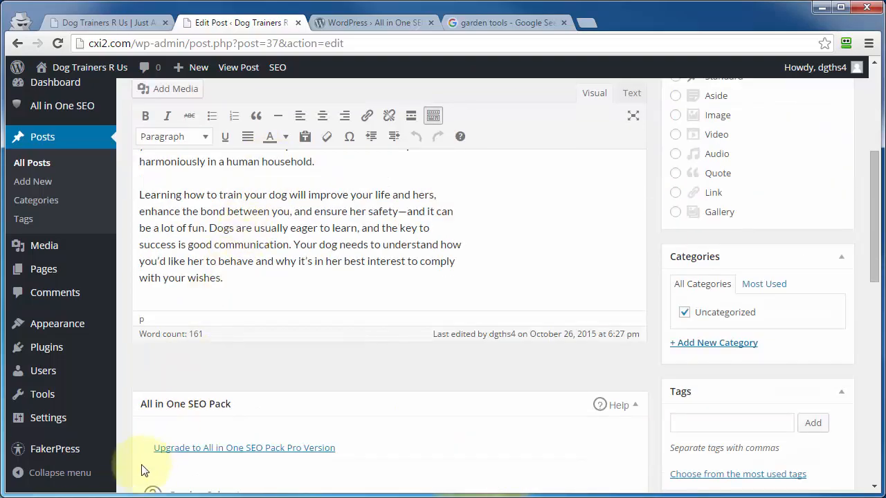
{"action": "scroll", "coordinate": [139, 436], "scroll_direction": "down", "scroll_amount": 5}
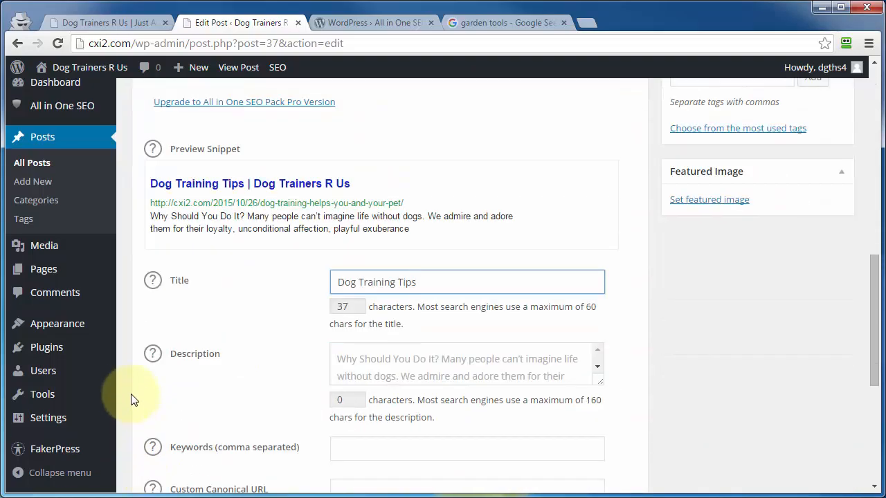
{"action": "mouse_move", "coordinate": [60, 416]}
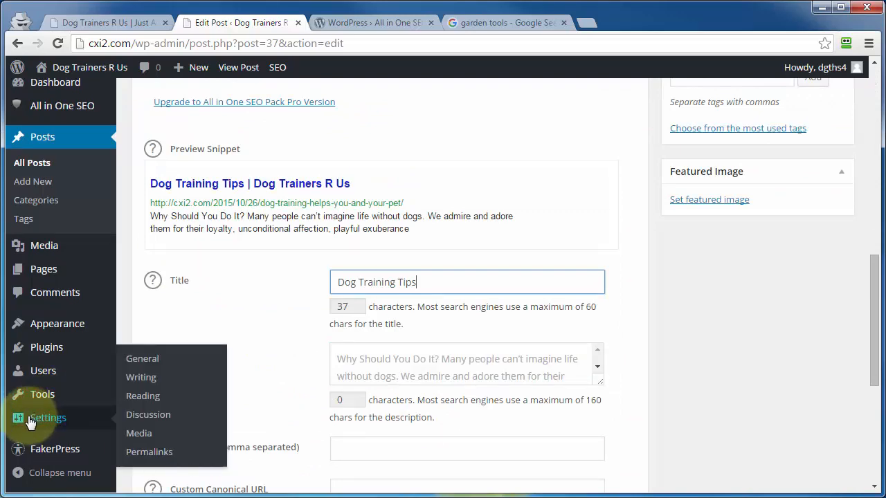
{"action": "right_click", "coordinate": [144, 459]}
{"action": "left_click", "coordinate": [166, 464]}
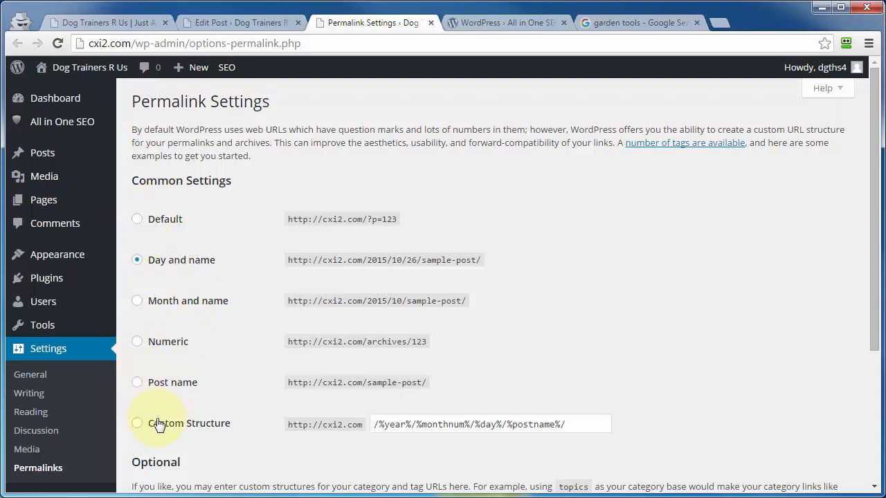
{"action": "left_click", "coordinate": [140, 385]}
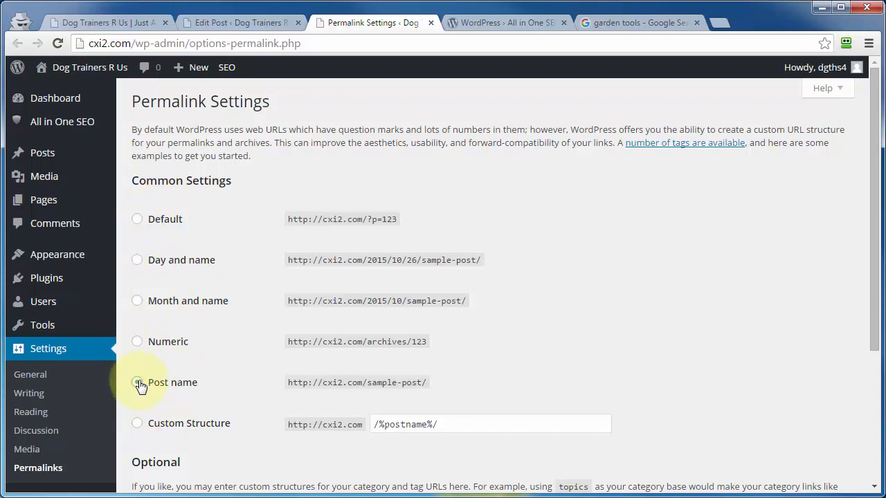
{"action": "scroll", "coordinate": [318, 381], "scroll_direction": "down", "scroll_amount": 3}
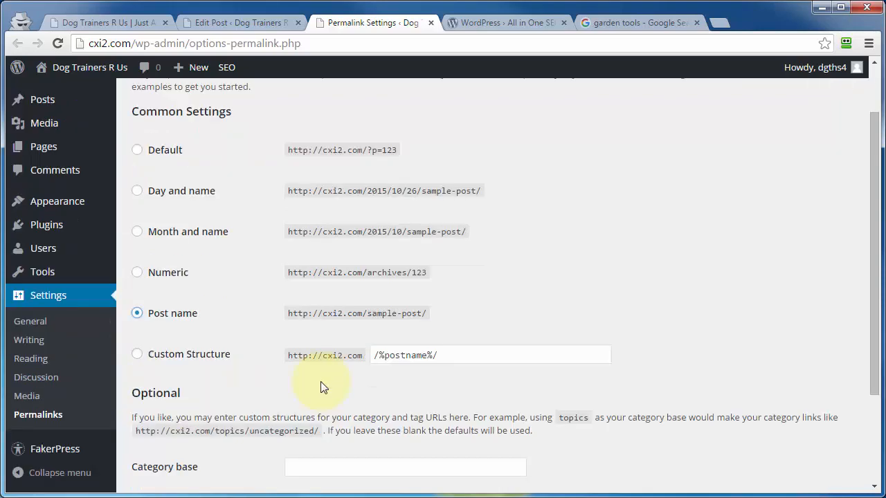
{"action": "left_click", "coordinate": [173, 424]}
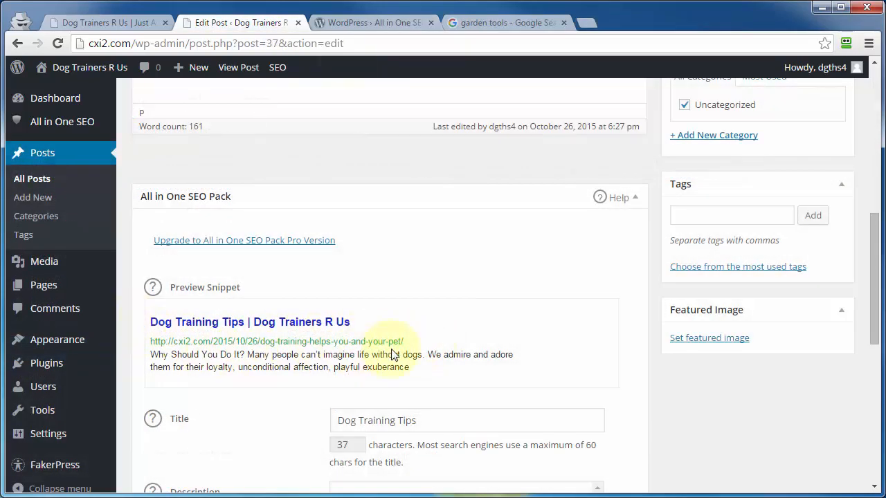
Reload the post editor and set the post's All in One SEO title to "Dog Training Tips"
{"action": "left_click", "coordinate": [58, 42]}
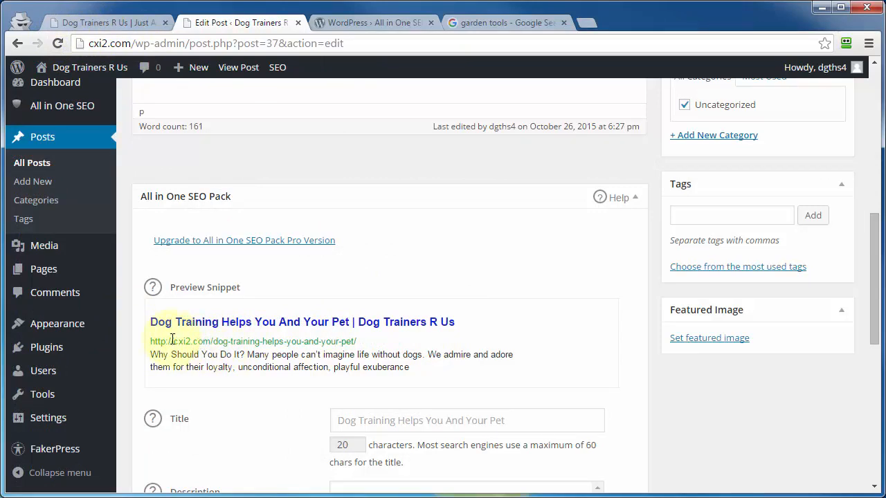
{"action": "scroll", "coordinate": [256, 242], "scroll_direction": "up", "scroll_amount": 5}
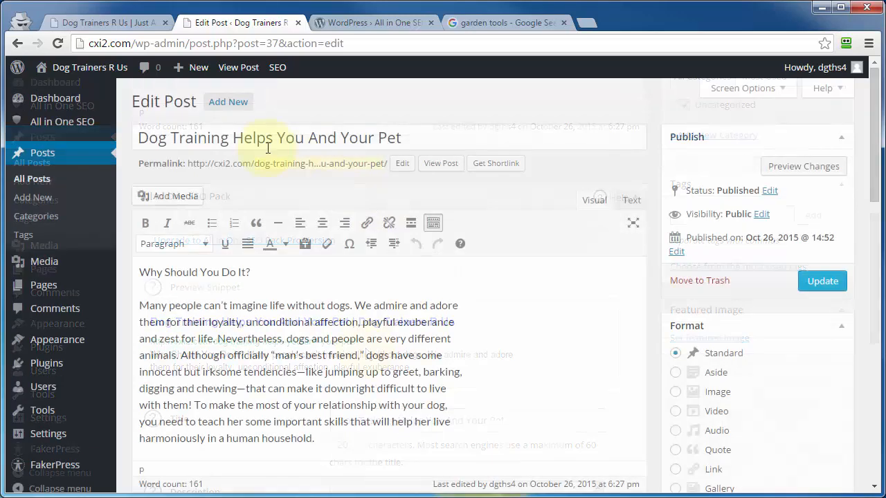
{"action": "scroll", "coordinate": [324, 167], "scroll_direction": "down", "scroll_amount": 5}
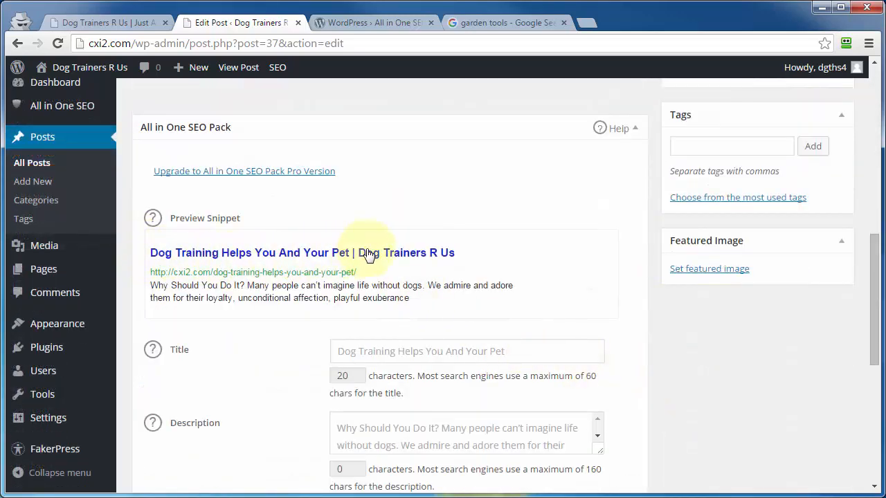
{"action": "left_click", "coordinate": [370, 350]}
{"action": "type", "text": "Dog Training Tips"}
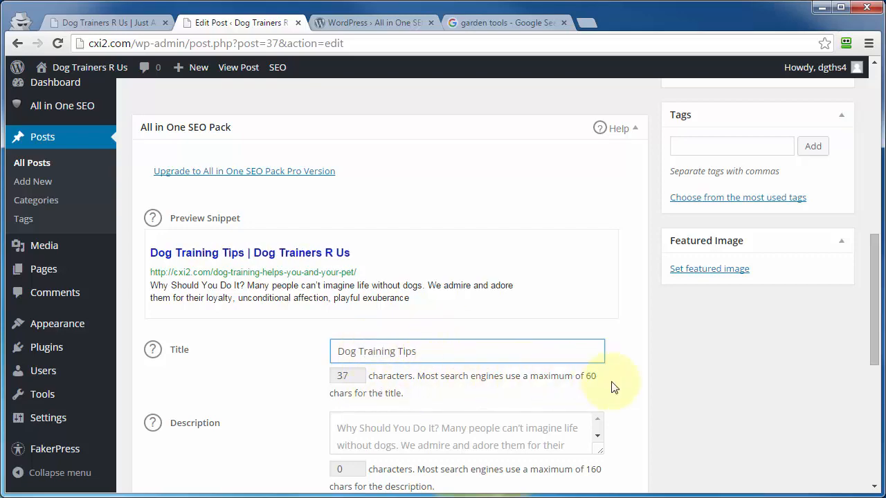
Set the SEO description to "This will give you some valuable dog training tips and techniques that every dog and puppy owner should have"
{"action": "scroll", "coordinate": [589, 376], "scroll_direction": "down", "scroll_amount": 1}
{"action": "left_click", "coordinate": [589, 371]}
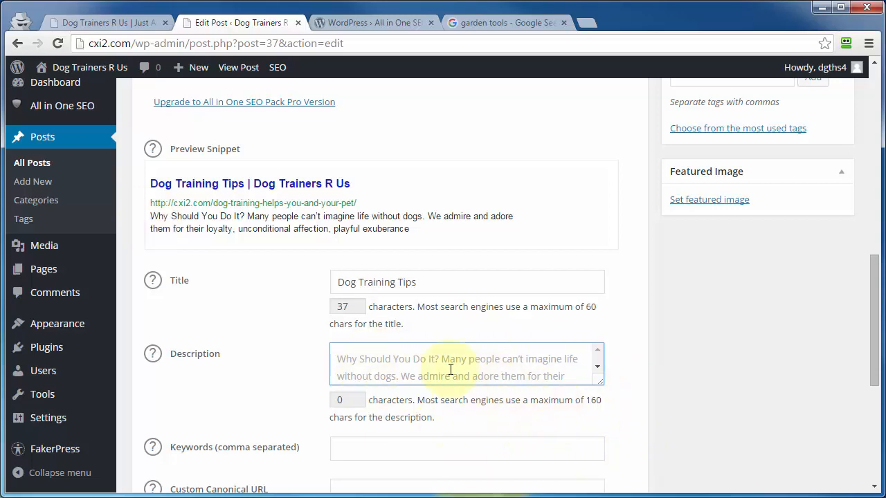
{"action": "type", "text": "This will give you some valuable dog training tips and techniques that every dog and puppy owner should have"}
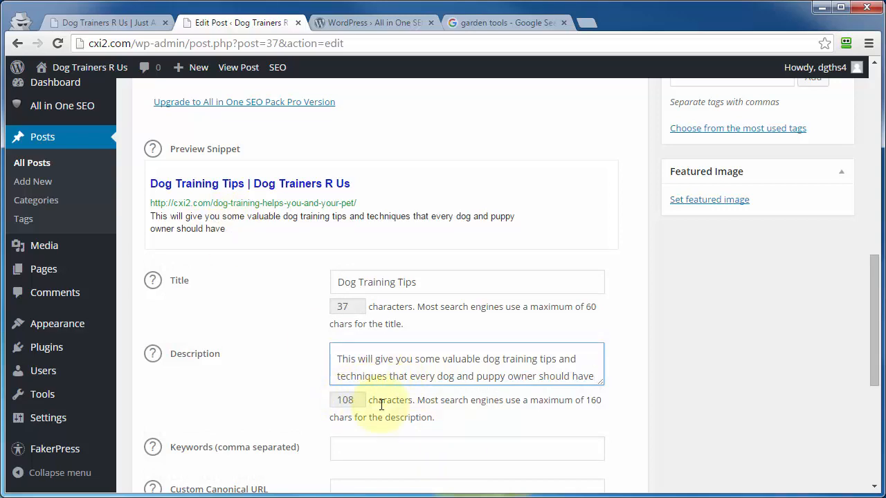
Check the updated preview snippet against the post's title and permalink, and compare it with the Google results page
{"action": "scroll", "coordinate": [381, 405], "scroll_direction": "down", "scroll_amount": 2}
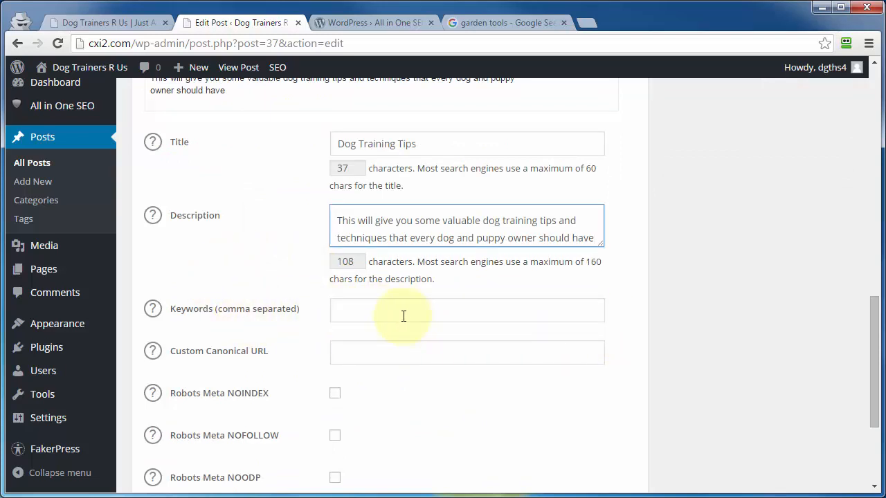
{"action": "scroll", "coordinate": [455, 357], "scroll_direction": "up", "scroll_amount": 4}
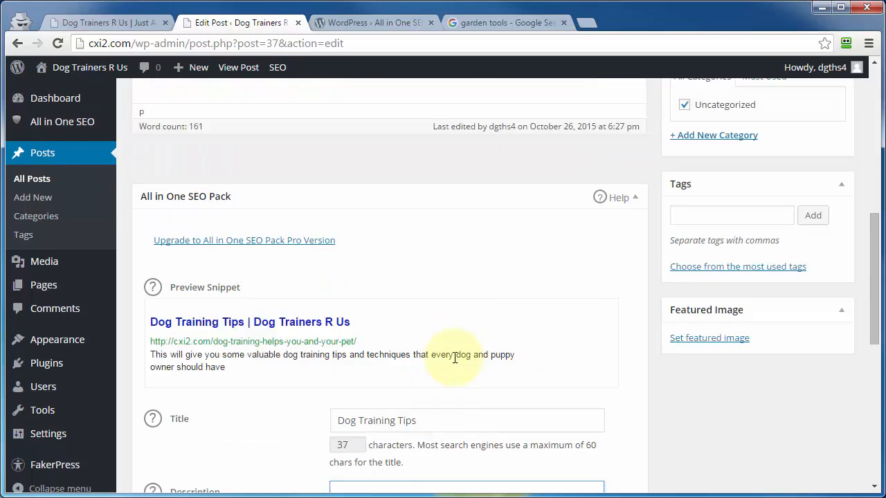
{"action": "scroll", "coordinate": [455, 357], "scroll_direction": "up", "scroll_amount": 5}
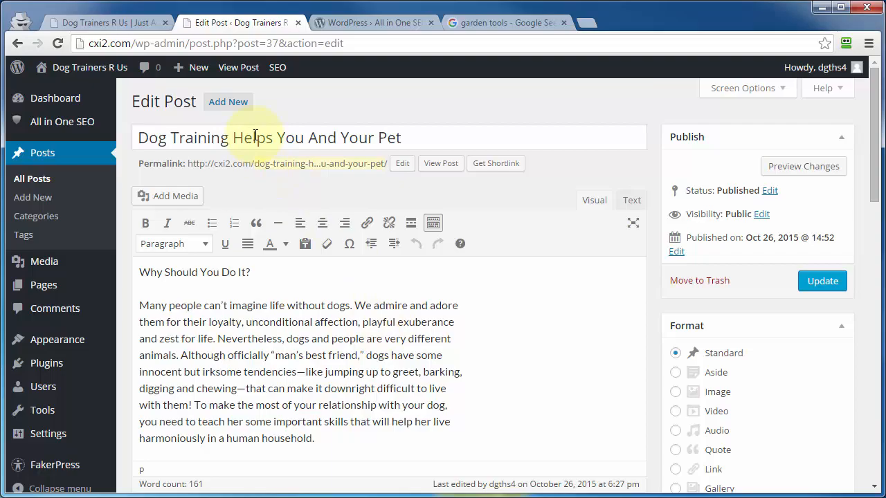
{"action": "left_click", "coordinate": [484, 22]}
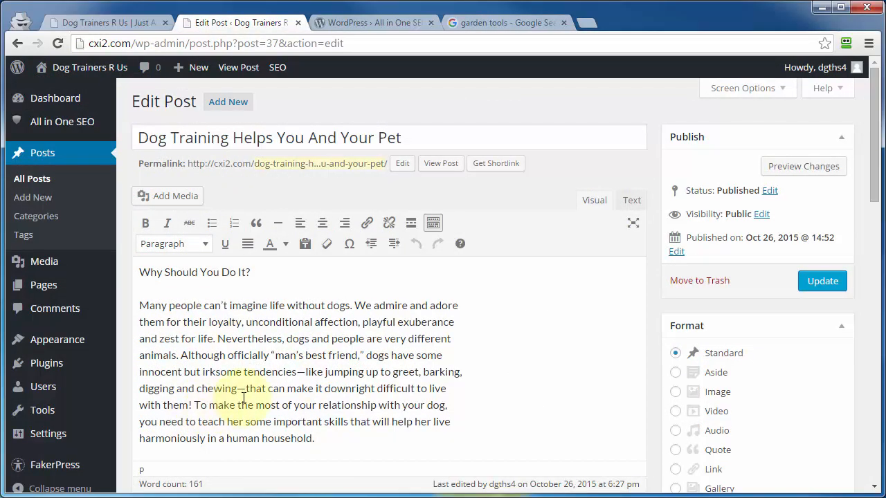
Review the post's keywords, canonical URL and robots meta options, leave them unset, and update the post
{"action": "scroll", "coordinate": [364, 354], "scroll_direction": "down", "scroll_amount": 1}
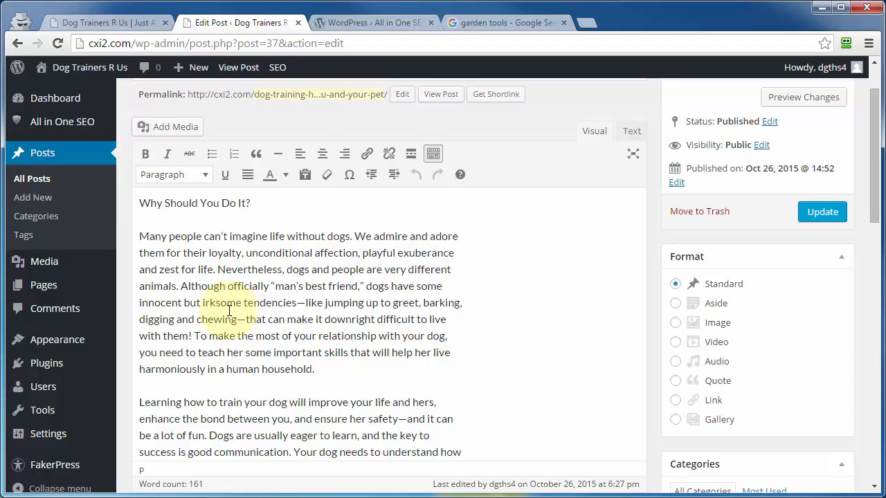
{"action": "scroll", "coordinate": [229, 310], "scroll_direction": "down", "scroll_amount": 10}
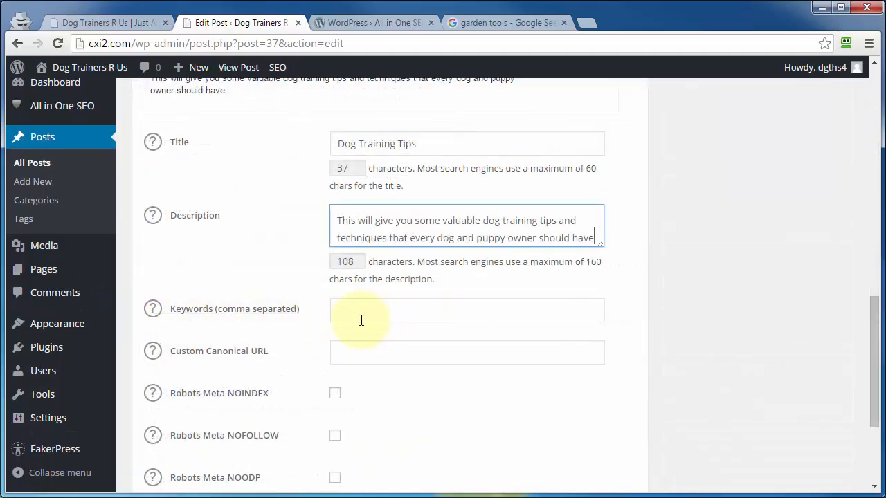
{"action": "scroll", "coordinate": [311, 222], "scroll_direction": "down", "scroll_amount": 3}
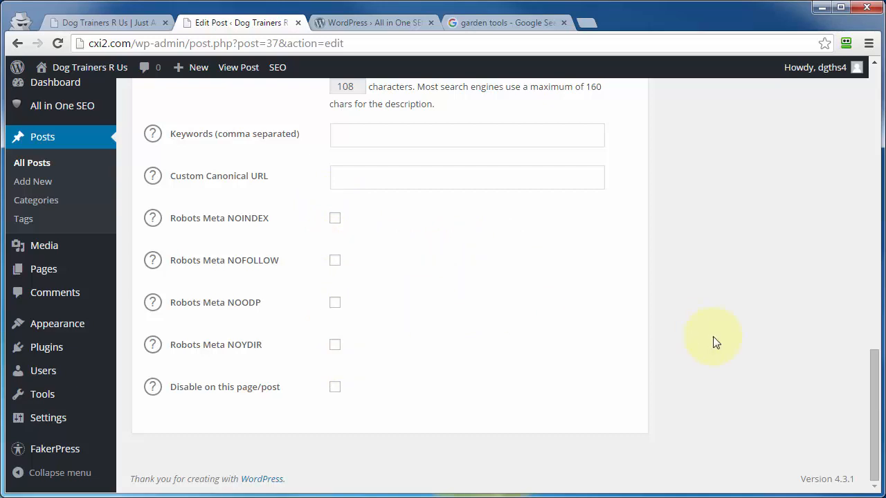
{"action": "scroll", "coordinate": [755, 374], "scroll_direction": "up", "scroll_amount": 15}
{"action": "left_click", "coordinate": [823, 178]}
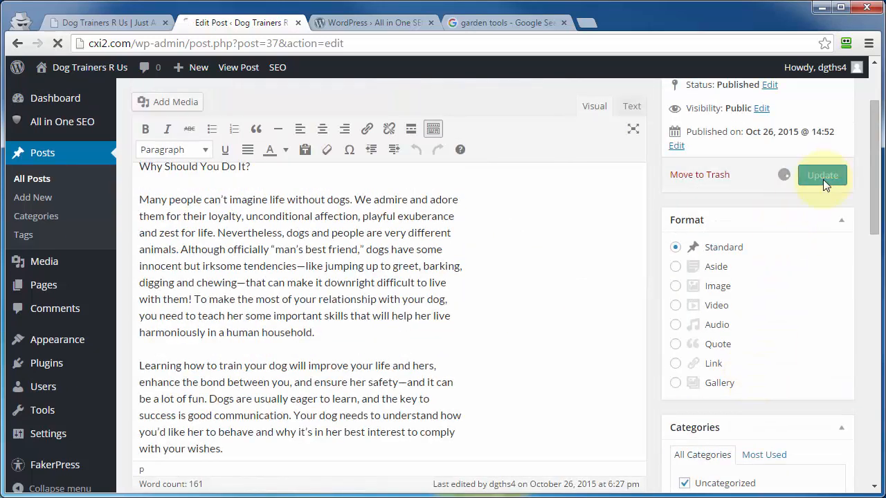